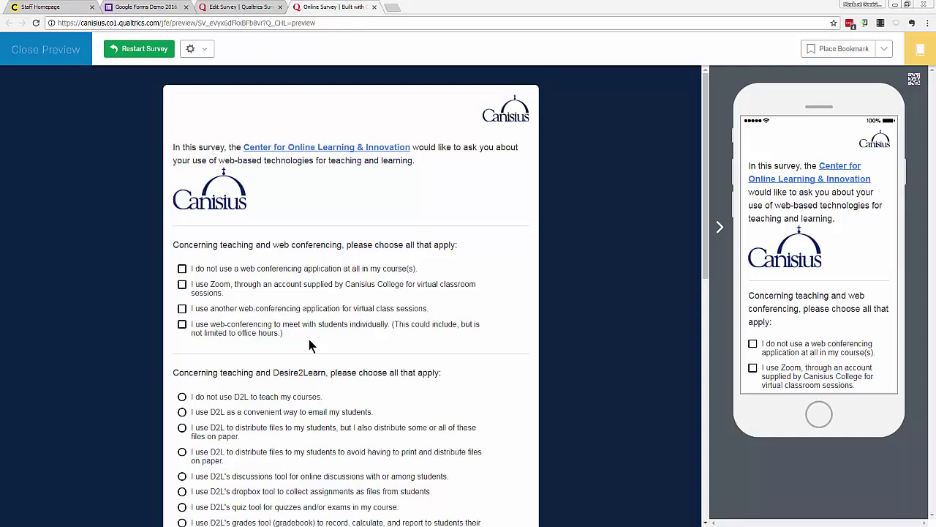
- Examine the web conferencing and Desire2Learn questions in the survey preview, selecting the choice about meeting students individually
click(310, 341)
scroll(309, 341, down, 1)
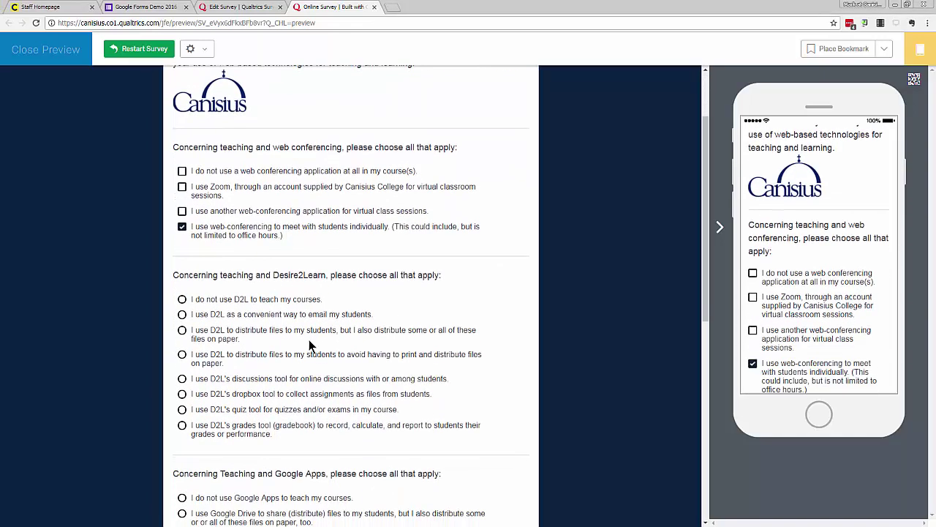
scroll(310, 340, down, 1)
scroll(309, 348, up, 3)
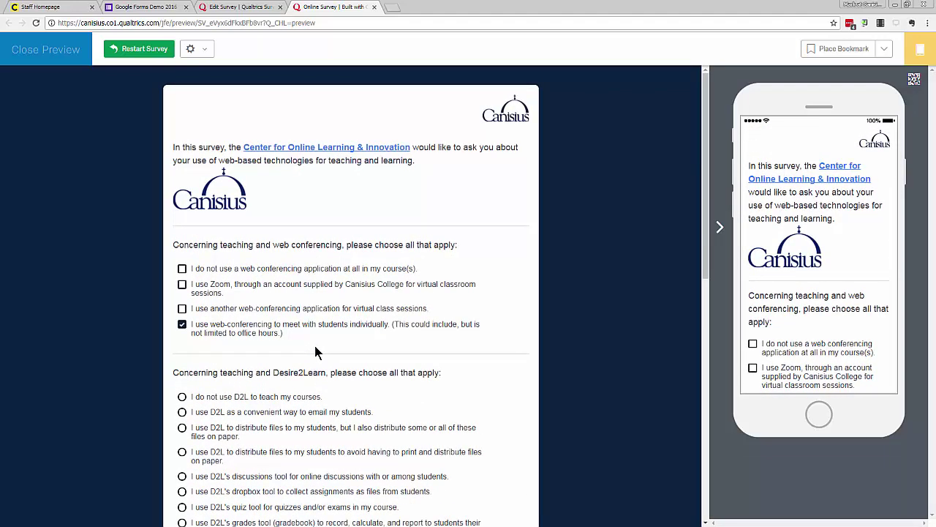
scroll(315, 351, down, 1)
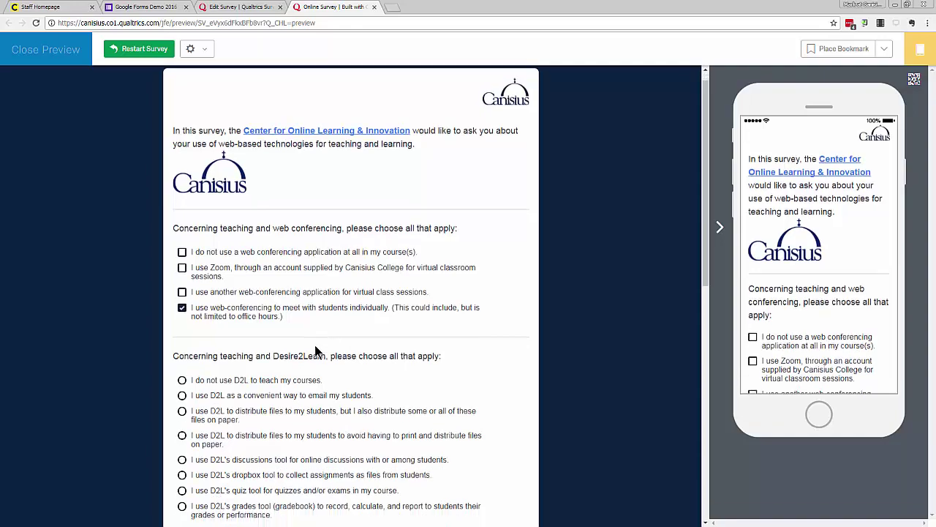
scroll(315, 348, down, 1)
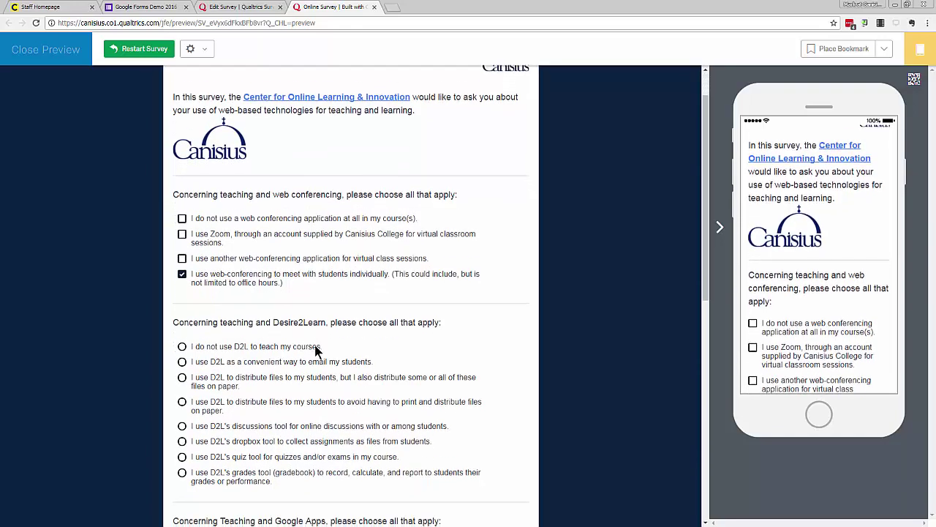
scroll(315, 351, up, 2)
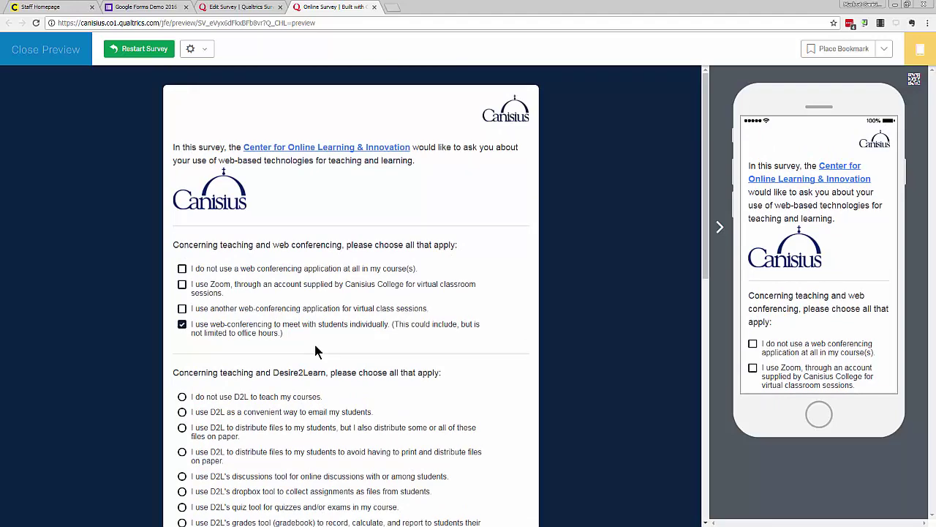
scroll(315, 351, down, 1)
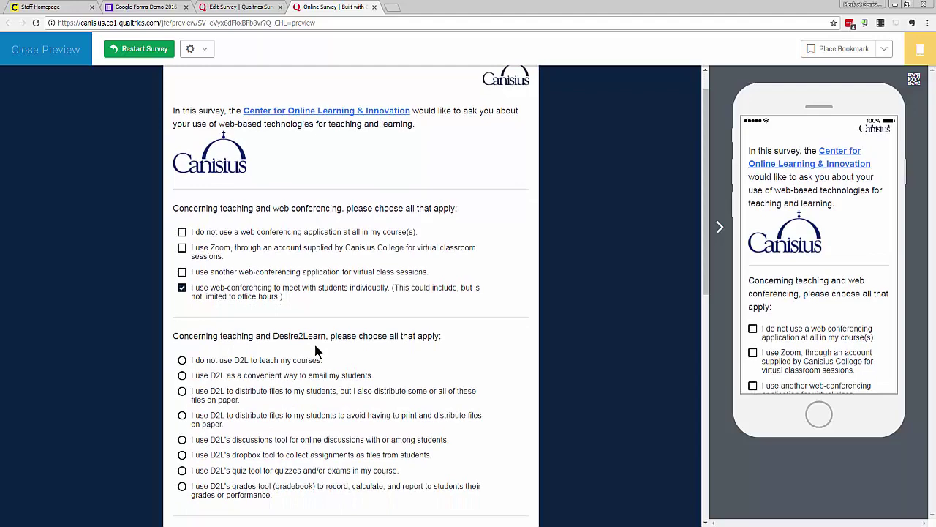
scroll(316, 351, up, 1)
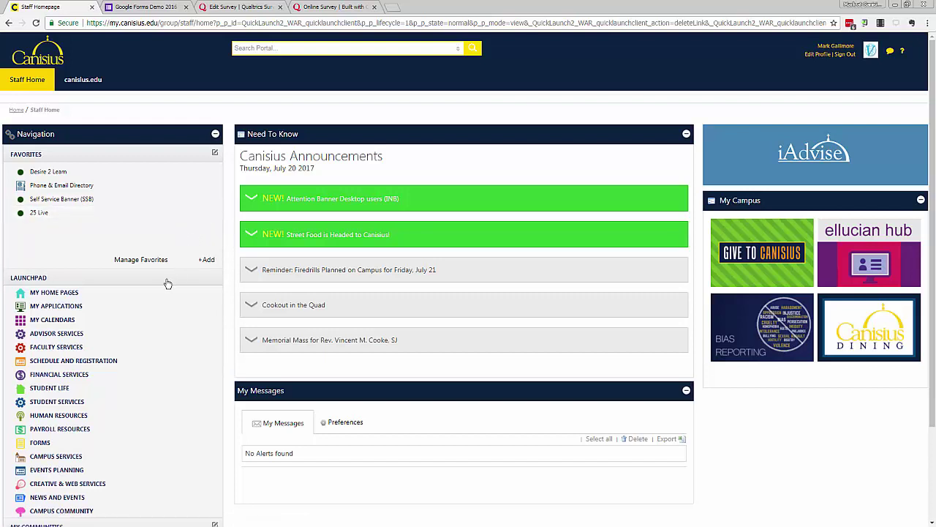
- Expand My Applications in the staff portal's launchpad and look through it for Qualtrics
scroll(166, 284, down, 1)
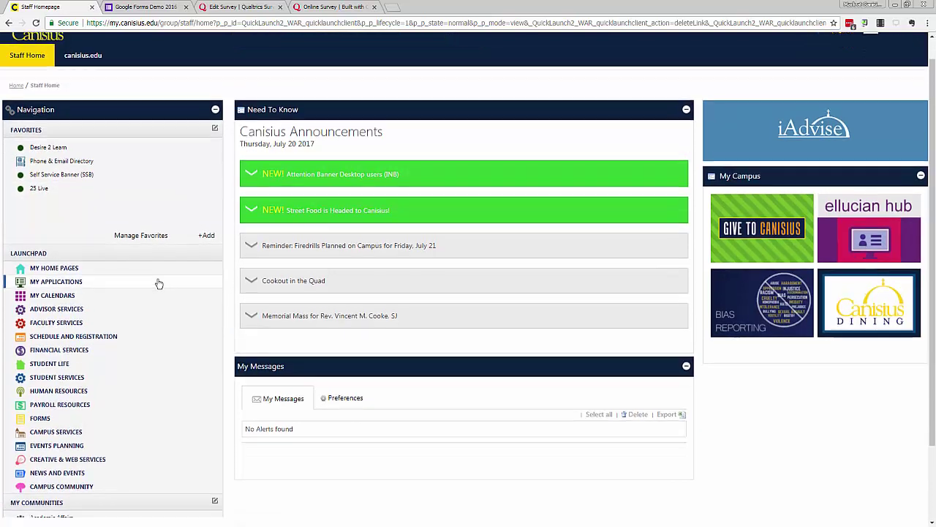
click(57, 285)
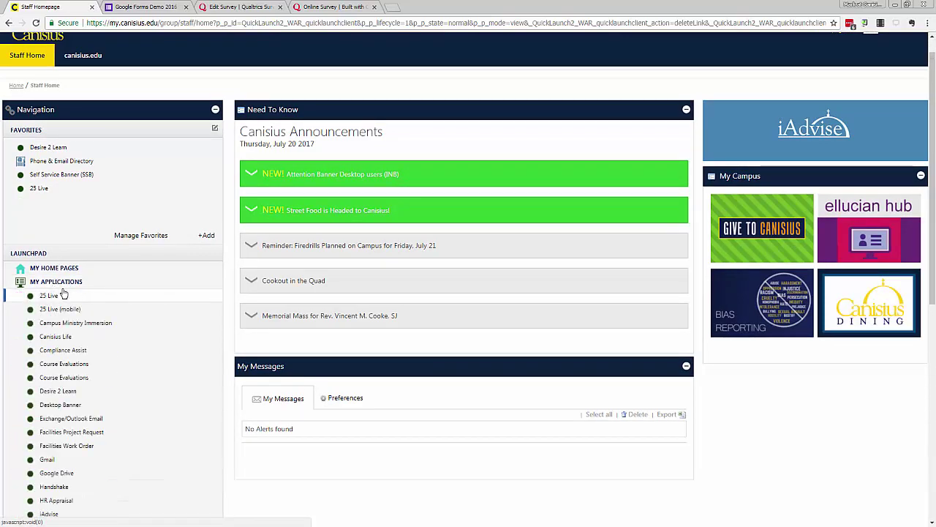
scroll(73, 314, down, 3)
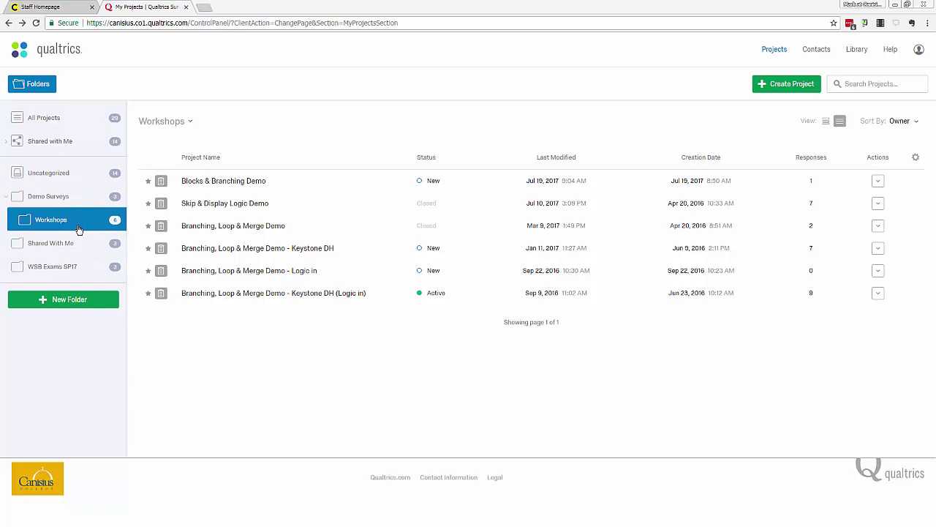
- Browse the Demo Surveys and Workshops folders and view the Blocks & Branching Demo survey, returning to the Workshops project list
click(65, 204)
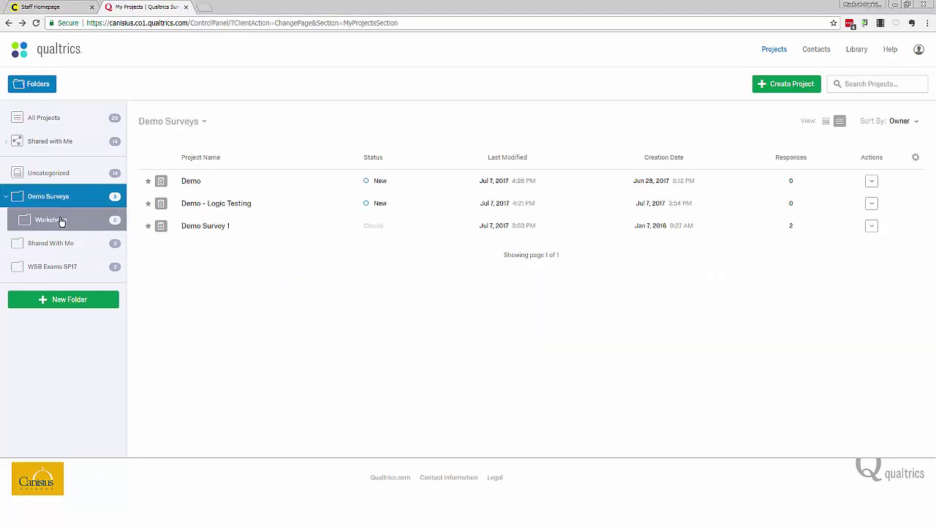
click(62, 219)
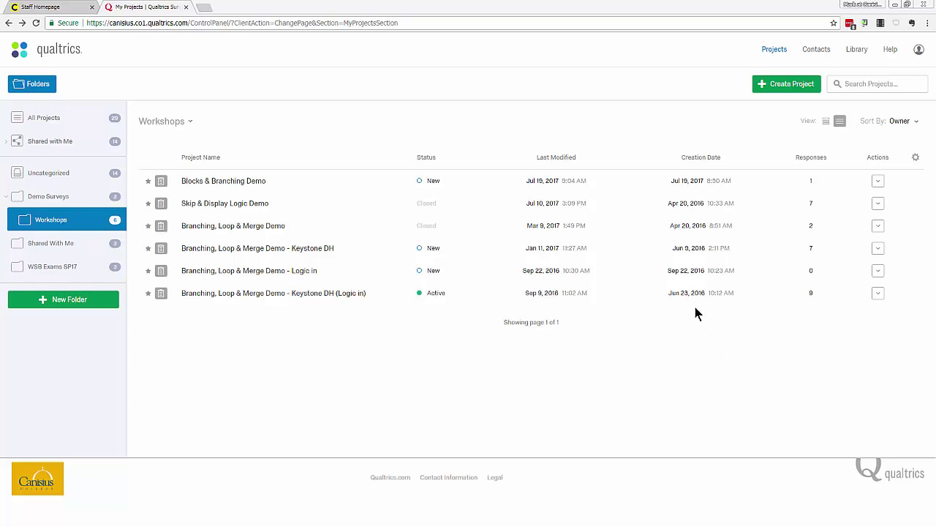
click(254, 183)
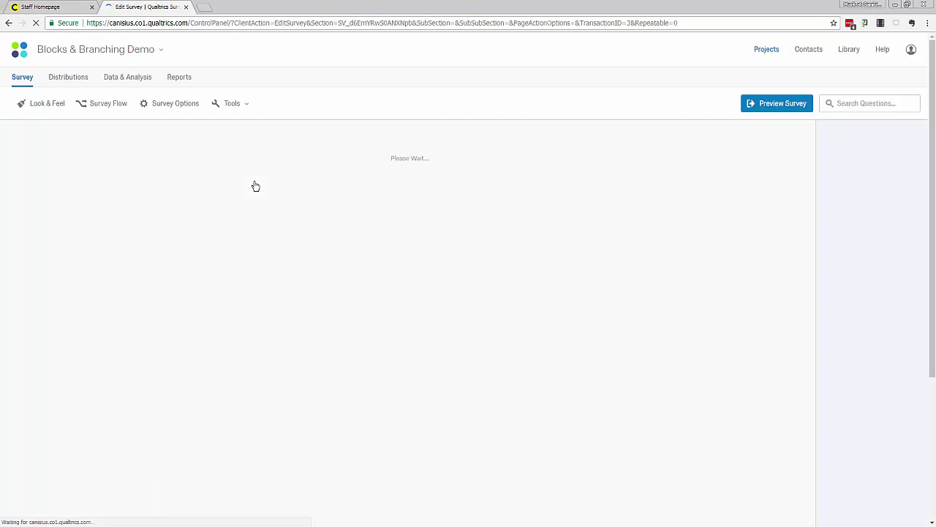
scroll(311, 266, down, 1)
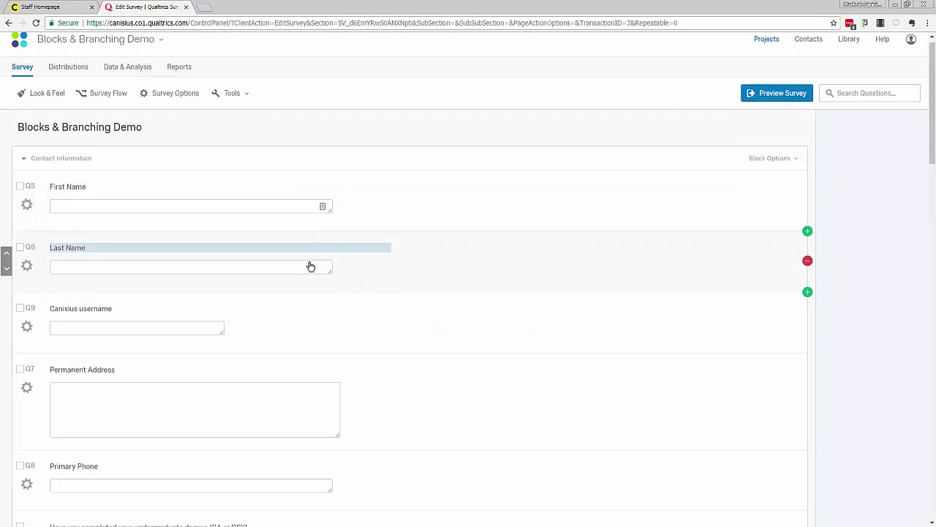
scroll(310, 265, up, 1)
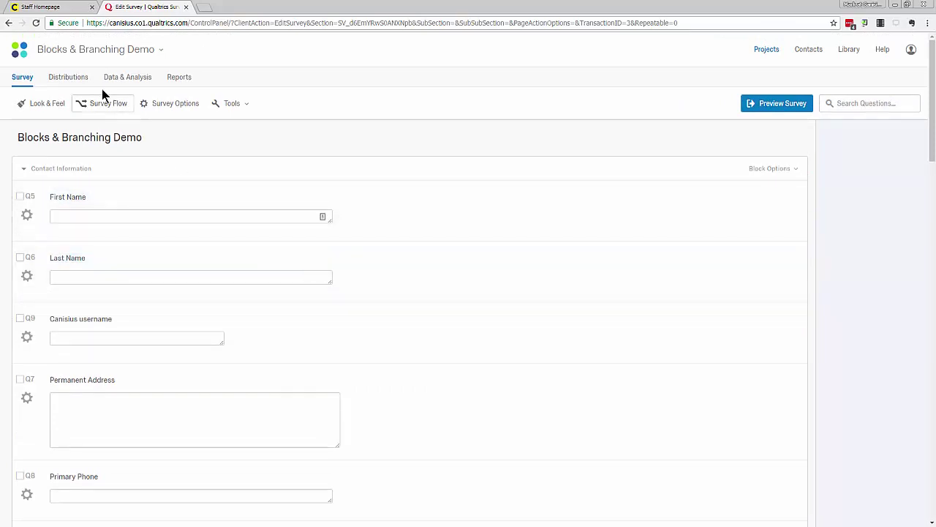
click(18, 53)
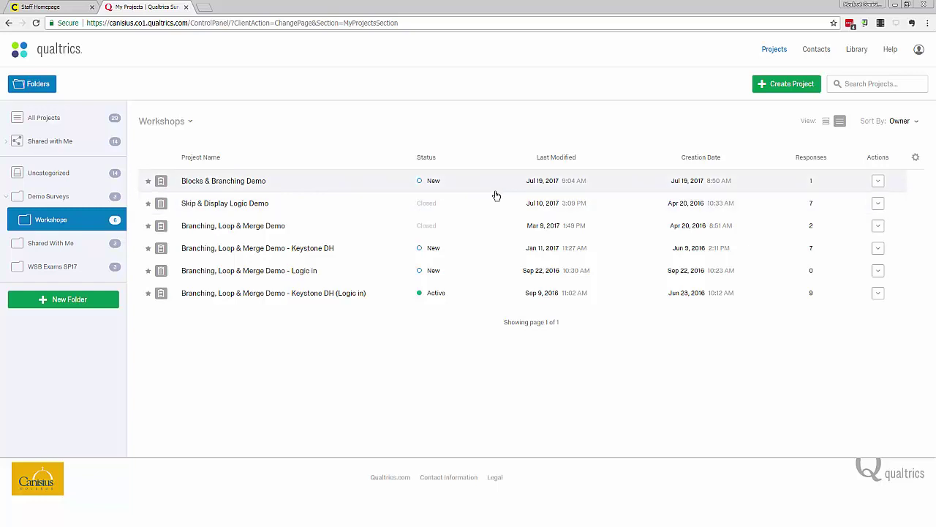
- Create a new blank project named "Survey Demo" in the Workshops folder
click(778, 85)
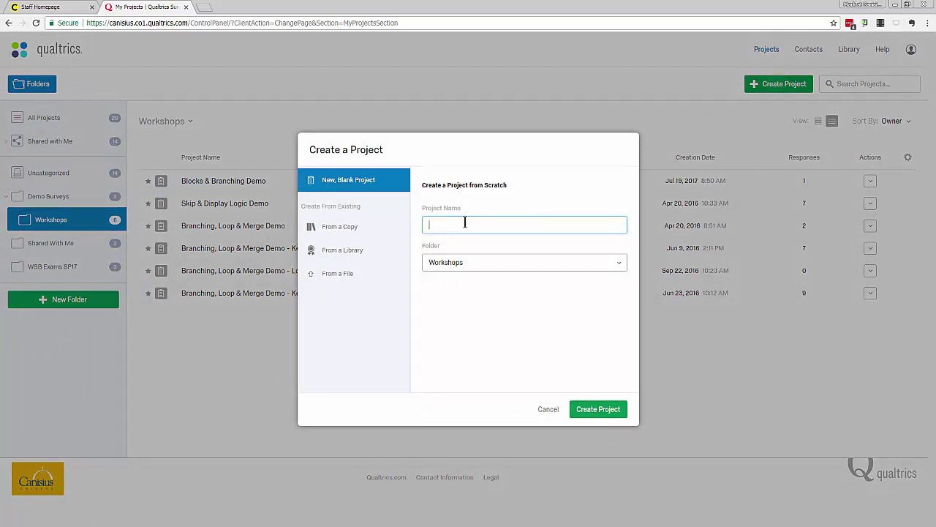
text(Survey Demo)
click(590, 408)
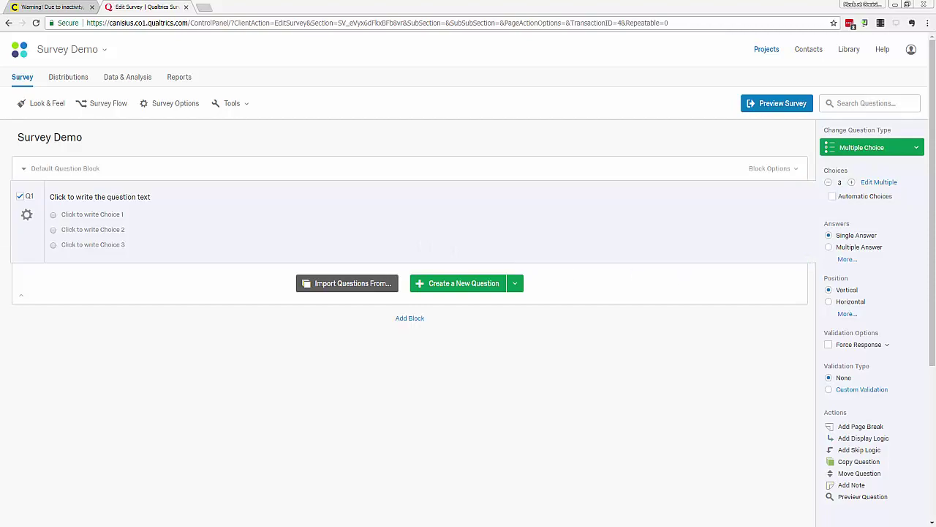
drag(935, 409, 623, 82)
- Set the first question's text to "Concerning teaching and web conferencing, please choose all that apply:"
click(121, 199)
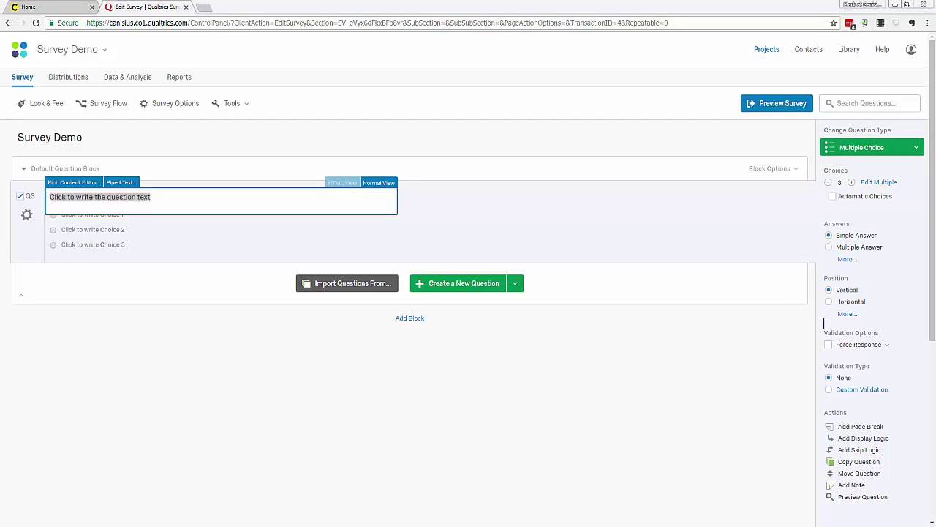
click(153, 197)
drag(151, 197, 41, 197)
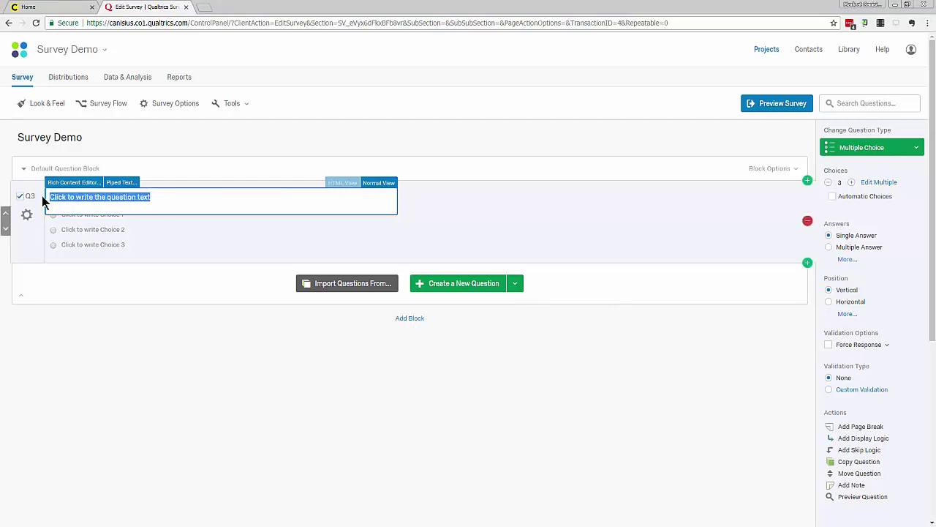
text(Concerning teaching and web conferencing, please choose all that apply:)
click(261, 223)
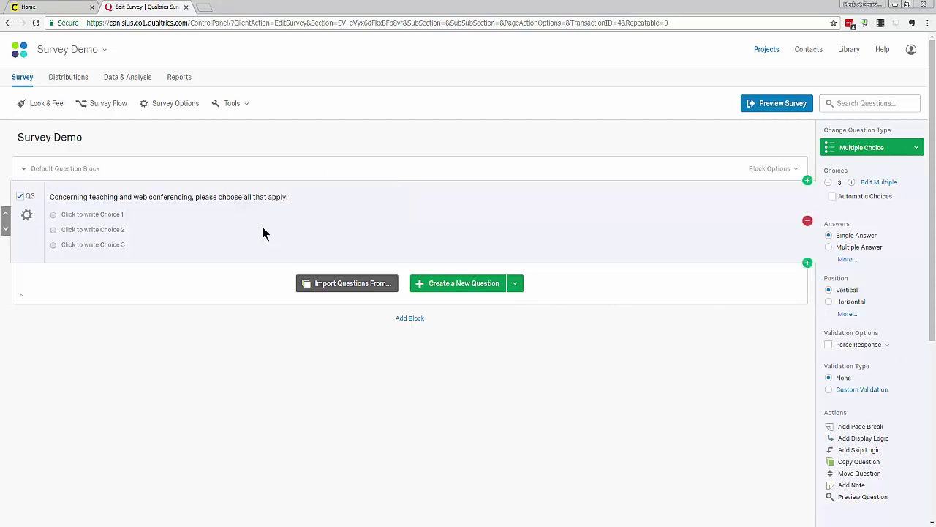
- Write the first choice as "I do not use a web conferencing application at all in my course(s)."
click(99, 215)
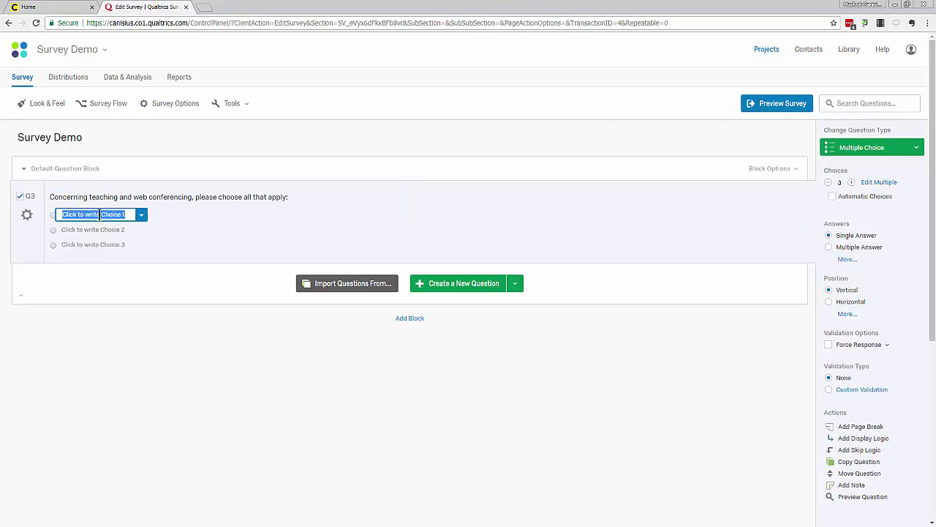
text(I do not use a web conferencing application at all in my course(s).)
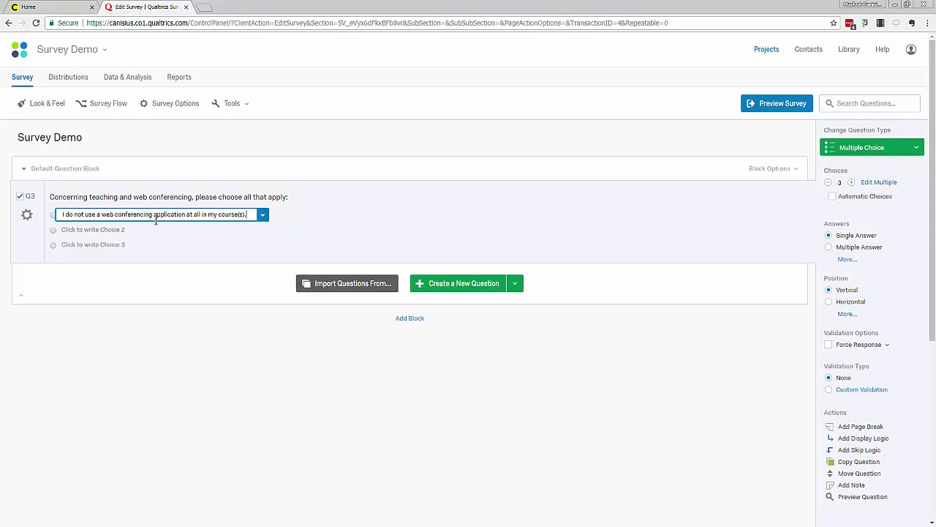
key(Return)
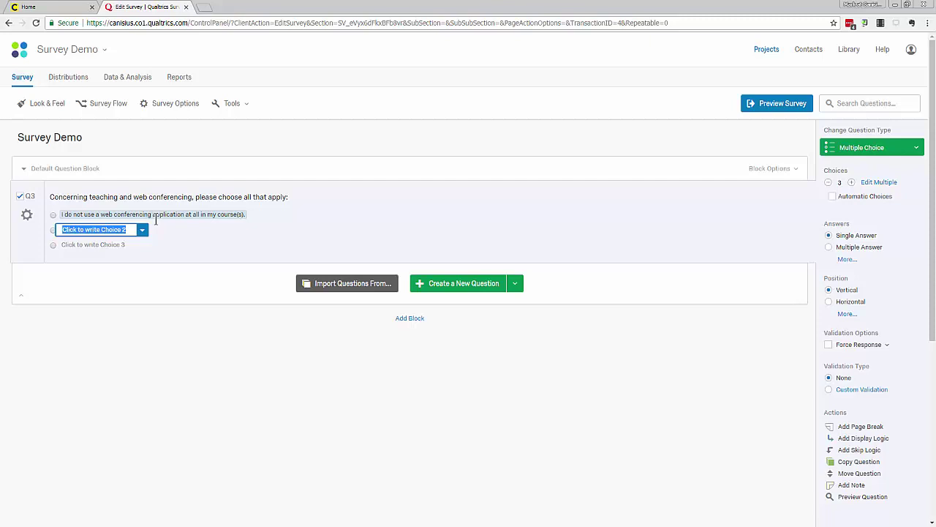
- Write the second choice as "I use Zoom, through an account supplied by Canisius College for virtual classroom sessions."
text(I use Zoom, through an account supplied by Canisius College for virtual classroom sessions.)
key(Return)
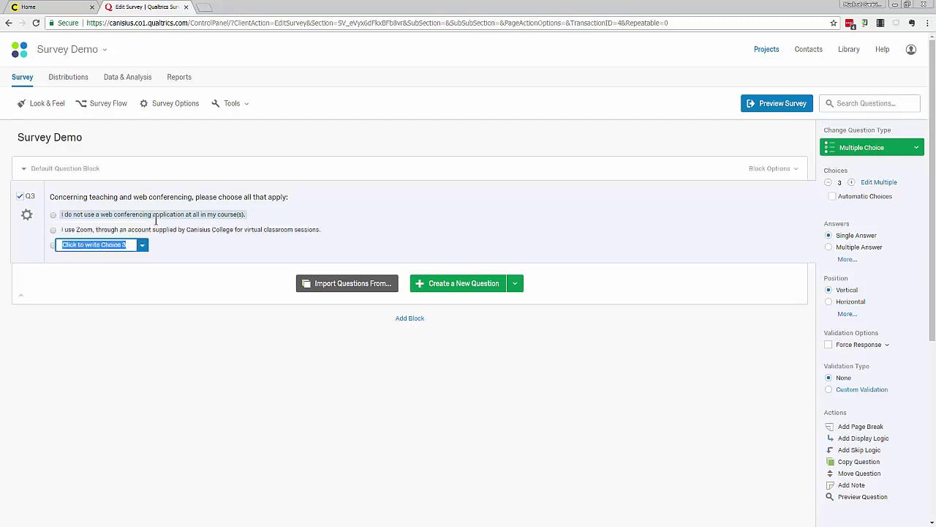
- Write the third choice as "I use another web-conferencing application for virtual class sessions." and add a fourth choice
text(I use)
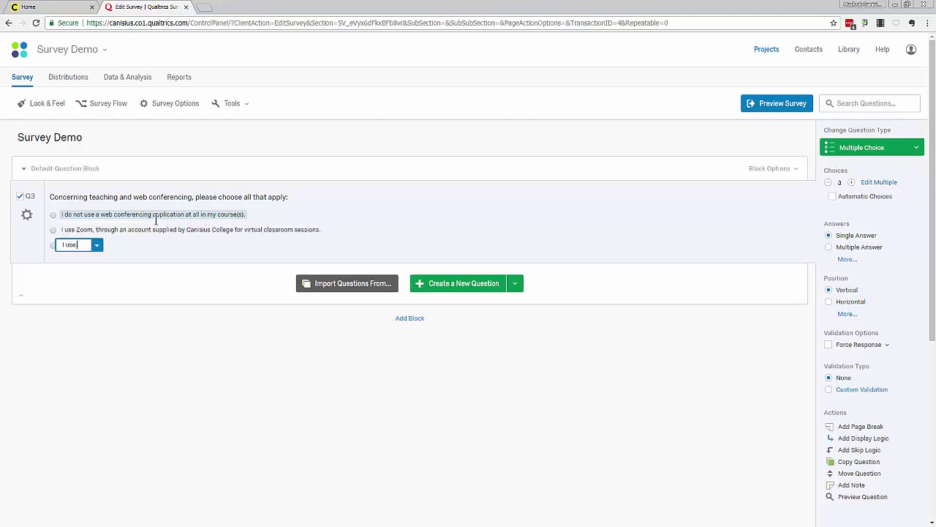
text( another web-conferencing application for virtual class sessions.)
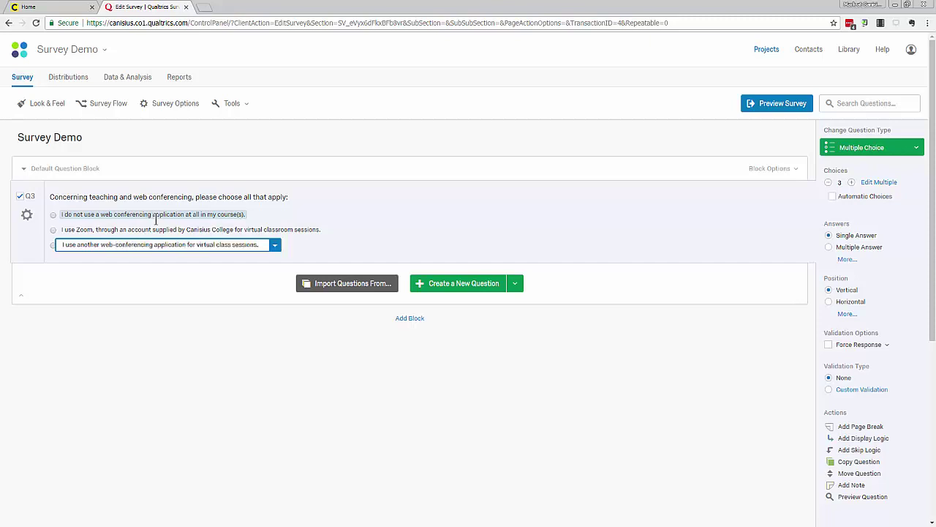
key(Return)
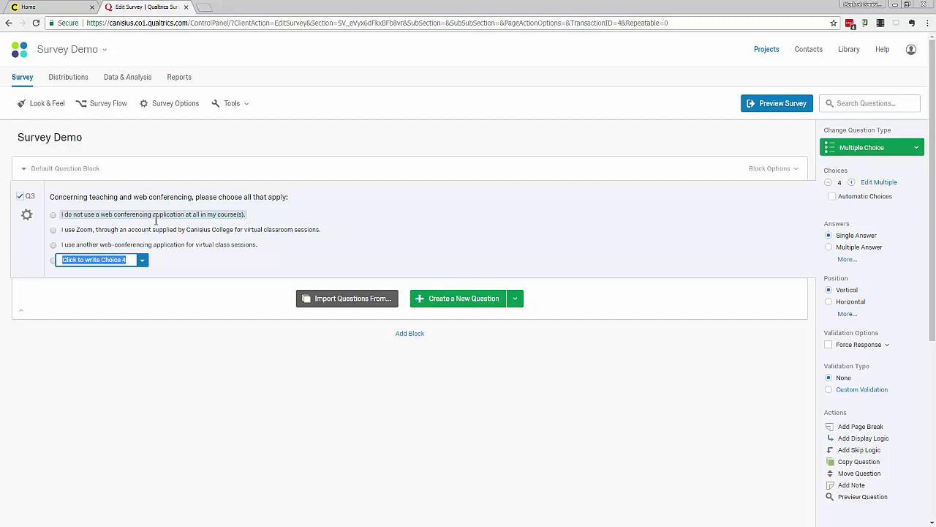
- Write the fourth choice as "I use web-conferencing to meet with students individually. (This could include, but is not limited to office hours.)"
text(I use web-conferencing to meet with students individually (This could include, but is not limited to office hours.))
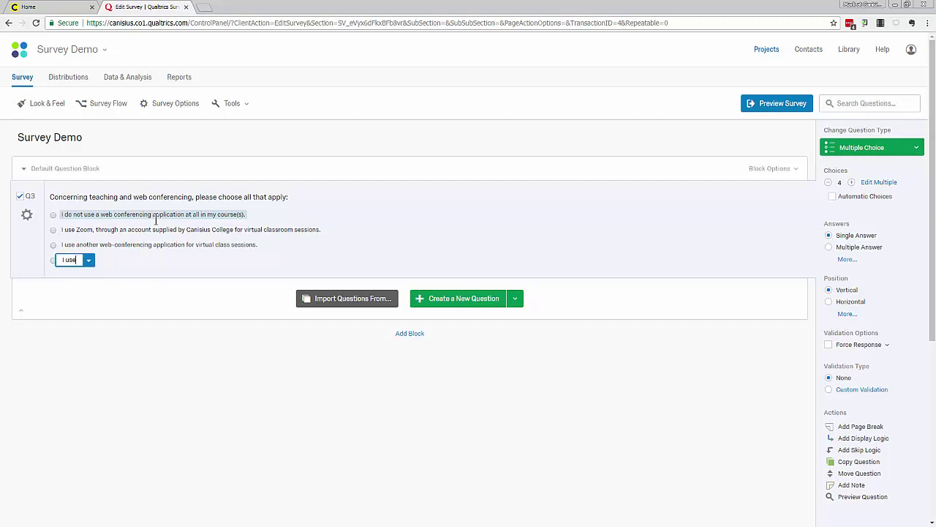
click(472, 254)
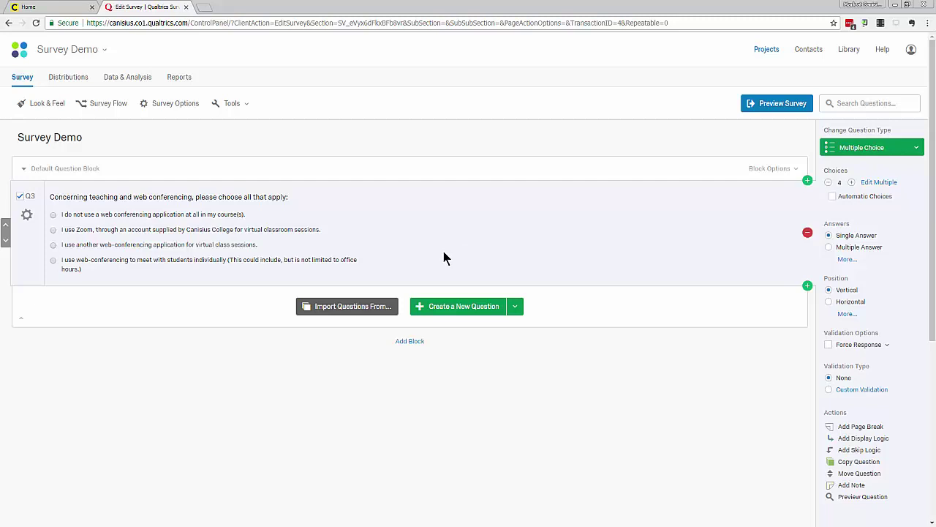
click(227, 261)
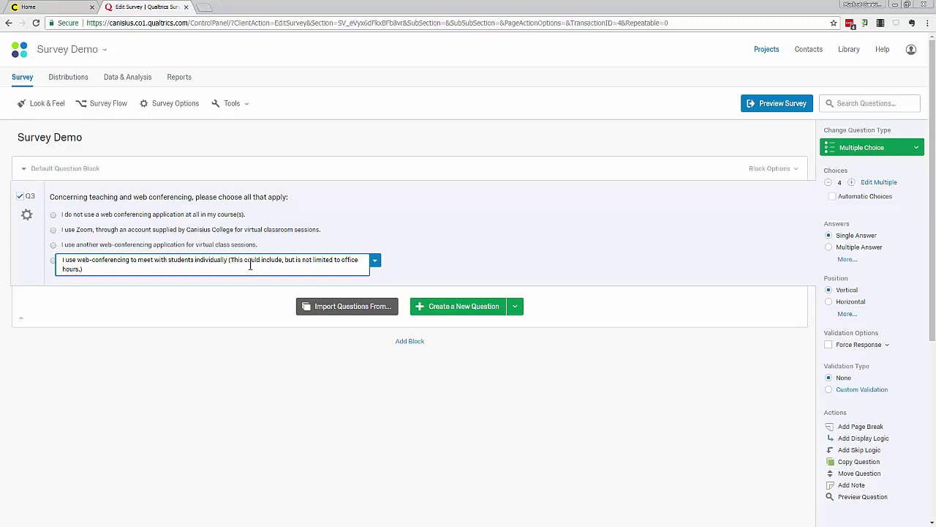
text(.)
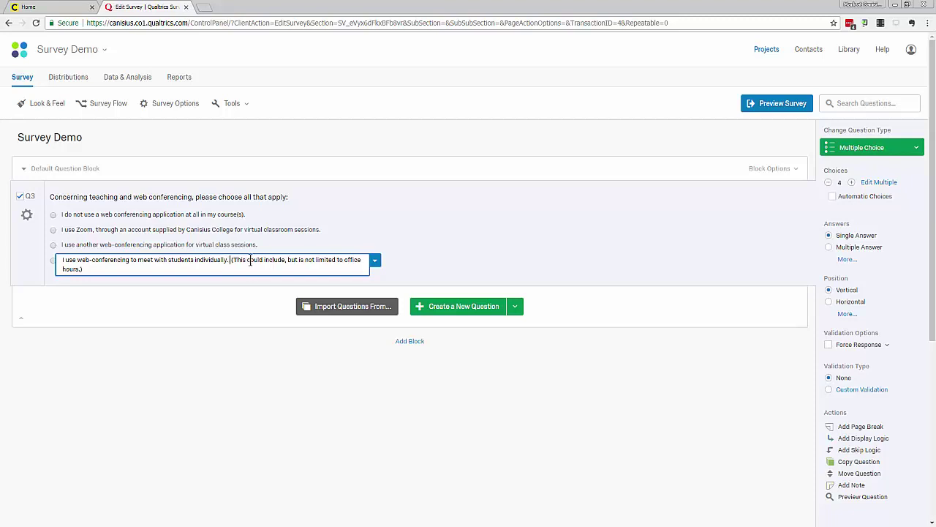
click(411, 242)
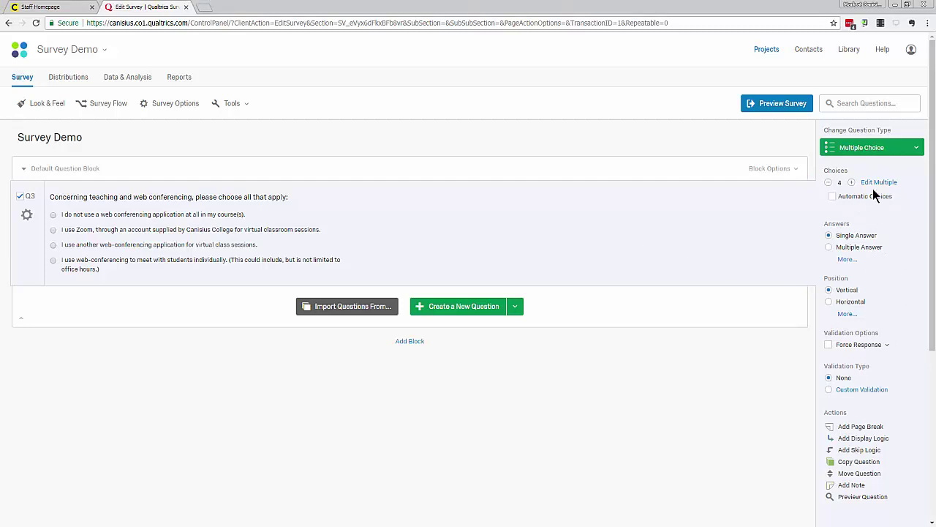
- View the question types available for the web conferencing question without changing its type
click(918, 150)
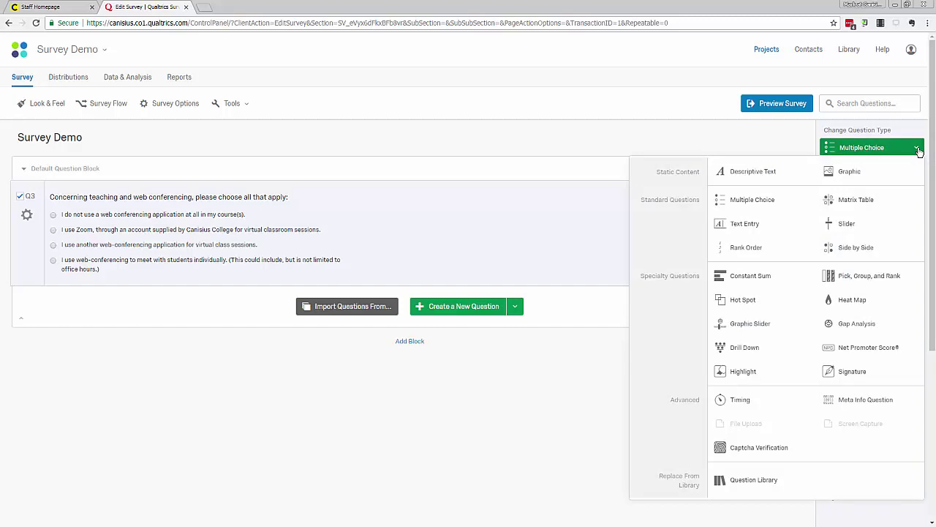
click(918, 150)
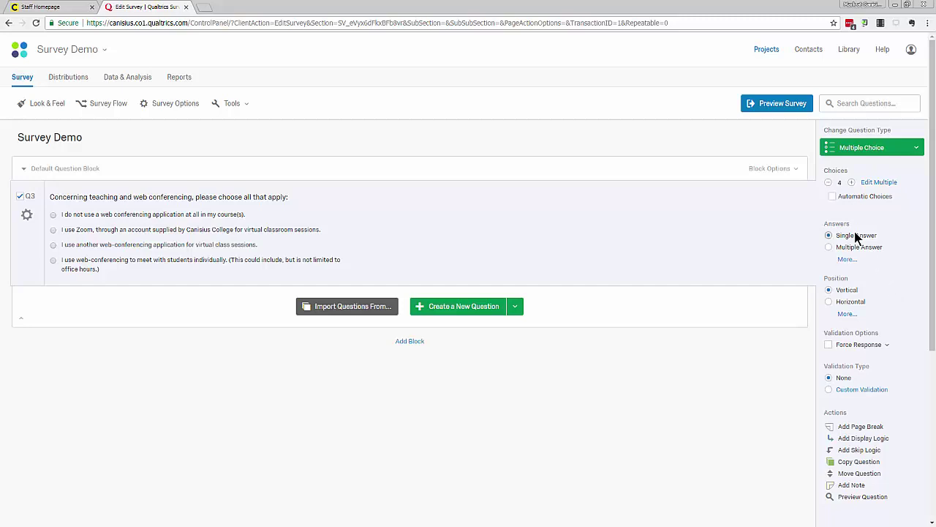
- Allow multiple answers for the web conferencing question
click(829, 247)
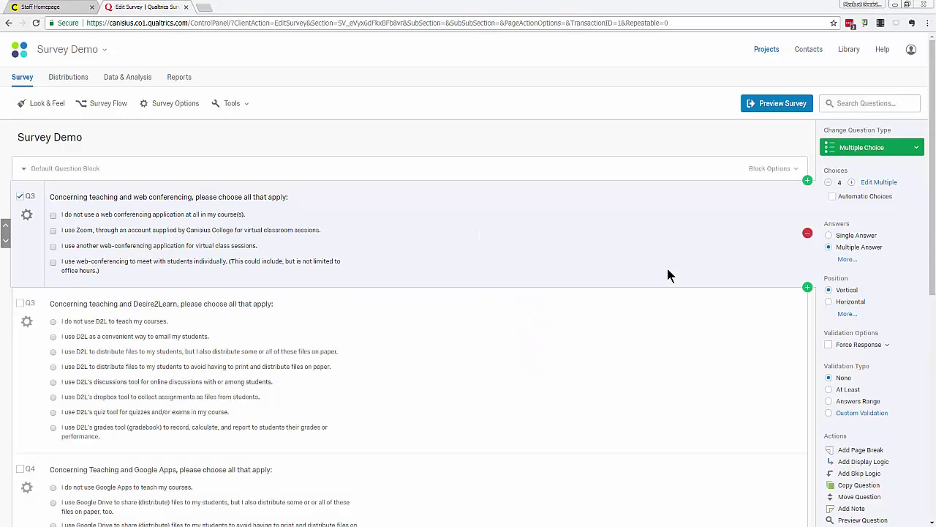
- Compare the answer settings of the web conferencing and Desire2Learn questions and look over the questions in the block
click(579, 308)
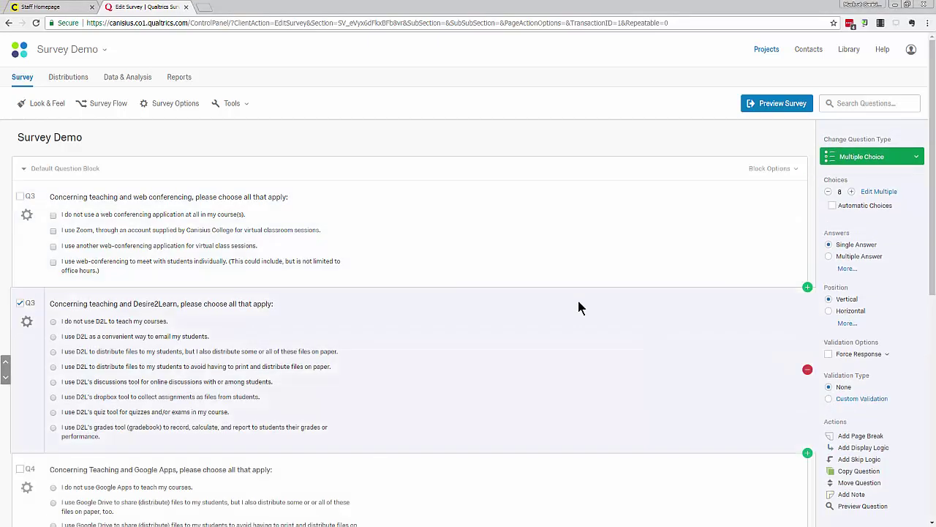
scroll(578, 308, down, 2)
scroll(577, 307, up, 2)
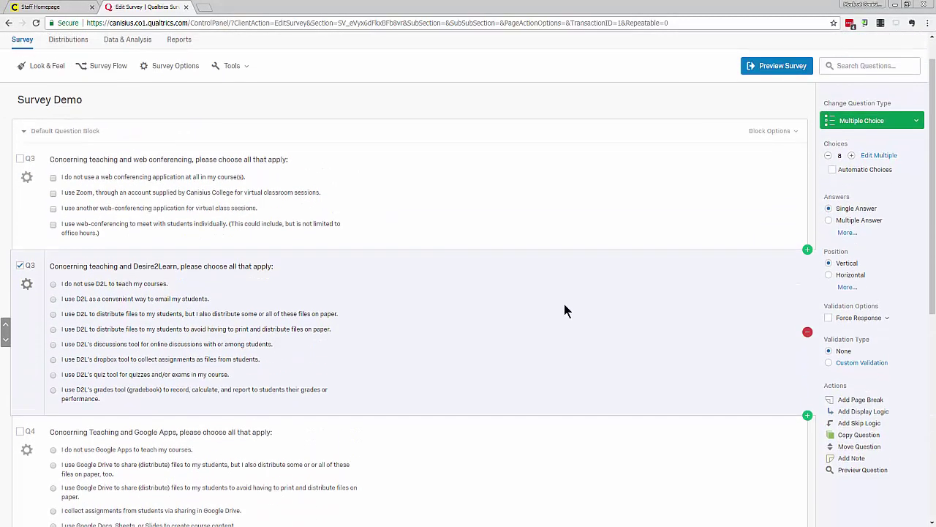
click(420, 204)
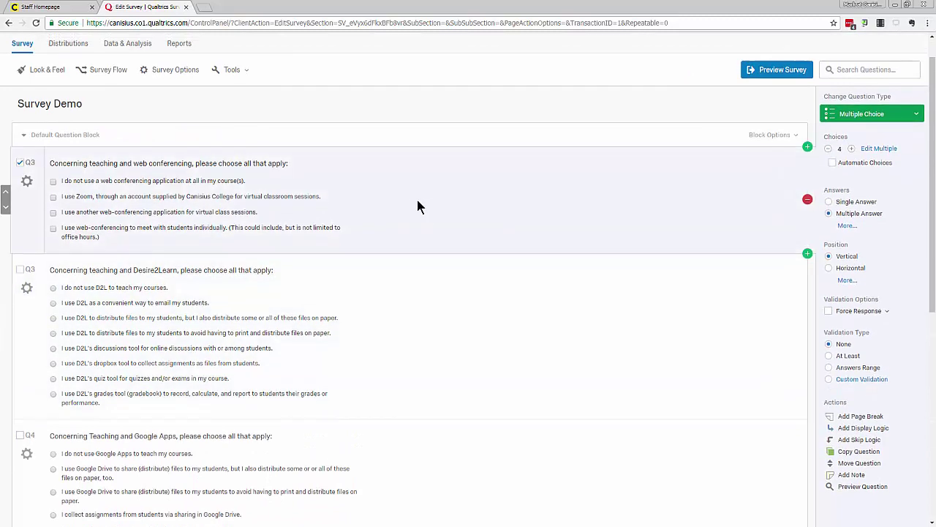
scroll(419, 209, up, 1)
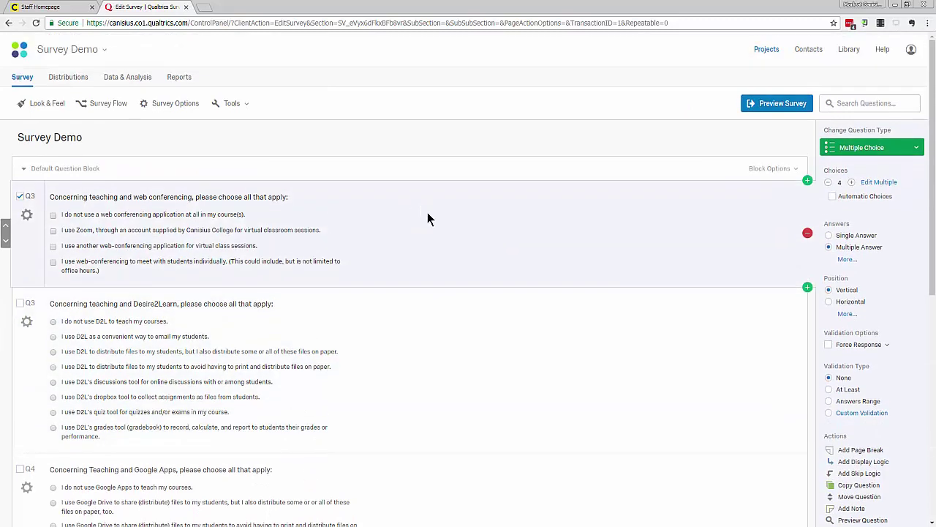
scroll(430, 212, down, 2)
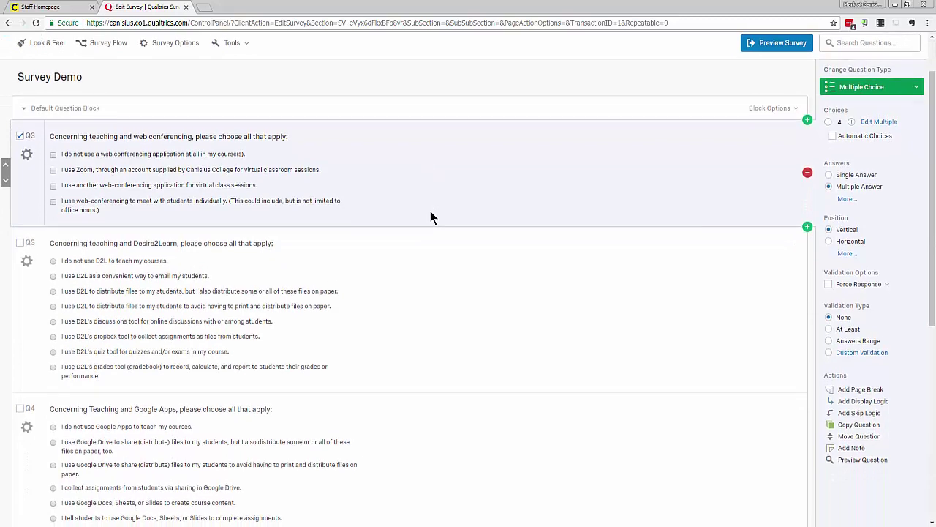
scroll(430, 212, up, 2)
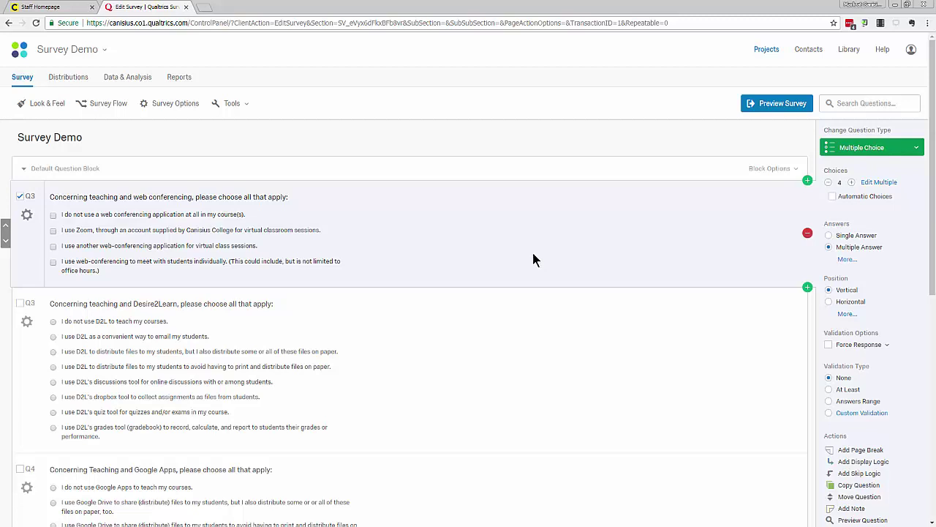
- Add a new multiple-choice question at the end of the block, moving it up one place and back to the end
scroll(534, 258, down, 5)
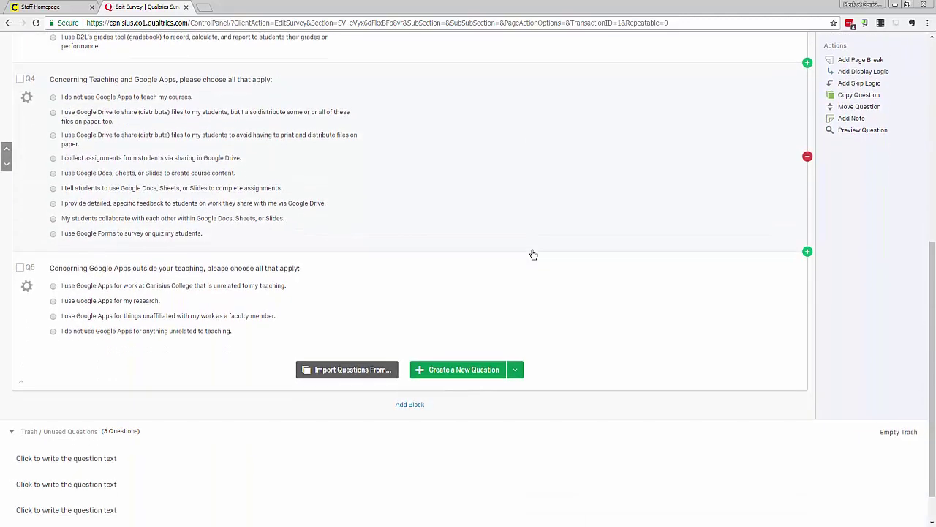
scroll(533, 254, up, 1)
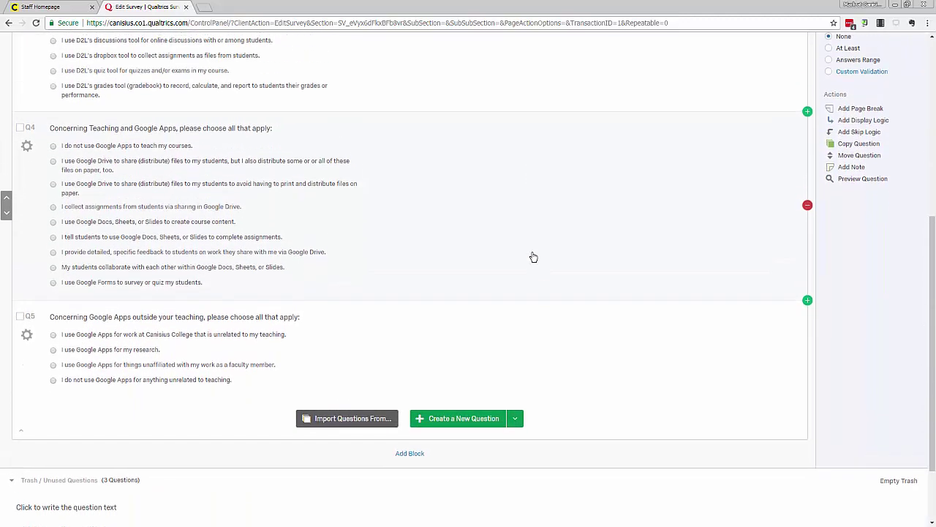
click(455, 423)
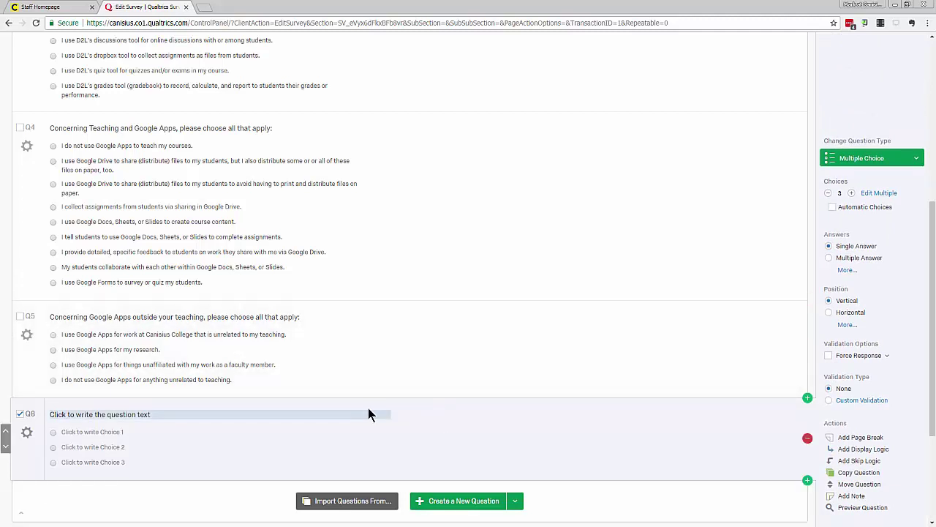
click(6, 433)
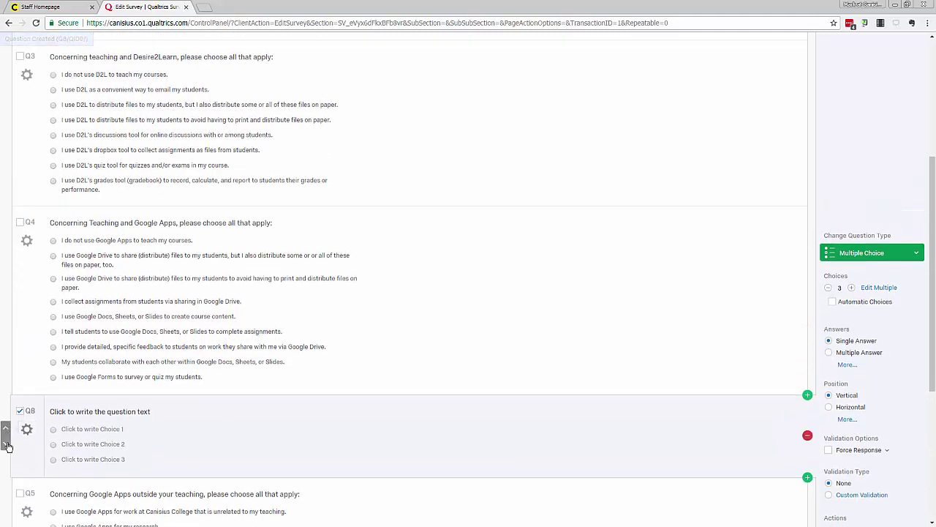
click(7, 443)
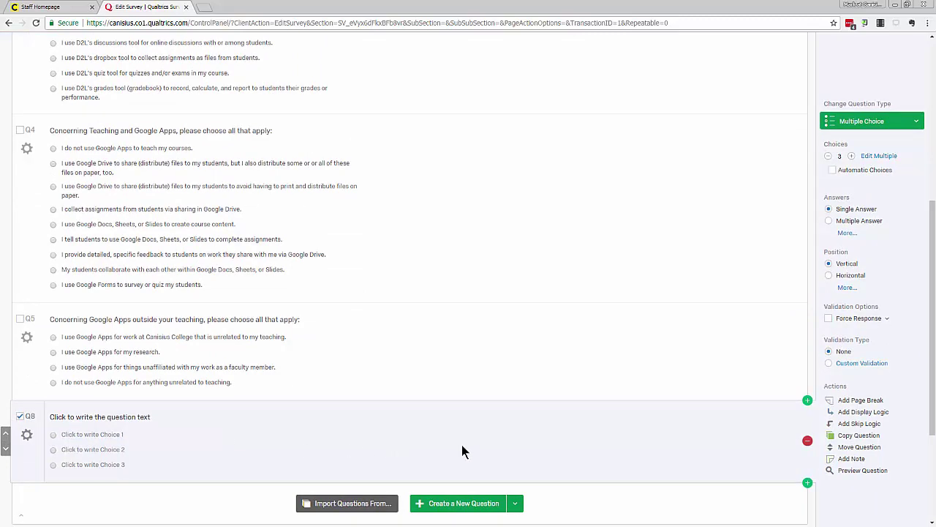
- Insert a new question above the web conferencing question and change its type to Descriptive Text
scroll(462, 444, up, 5)
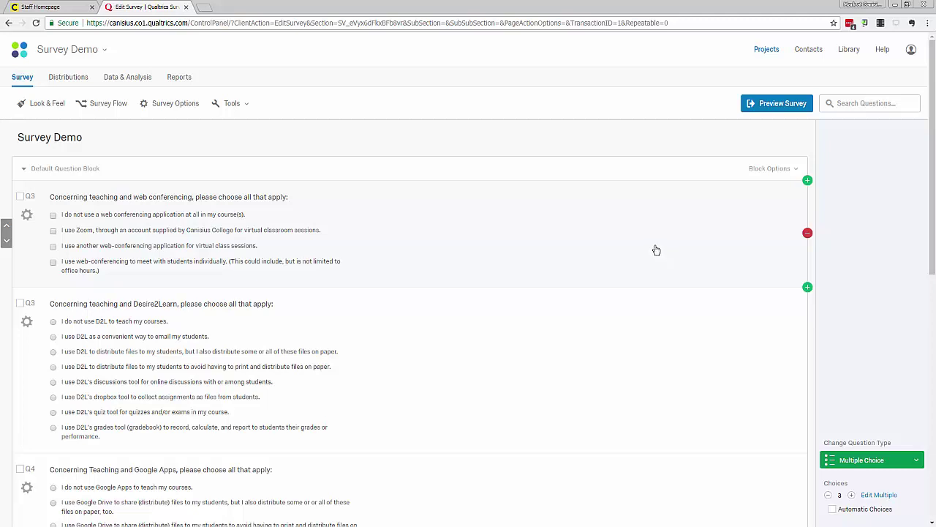
click(807, 181)
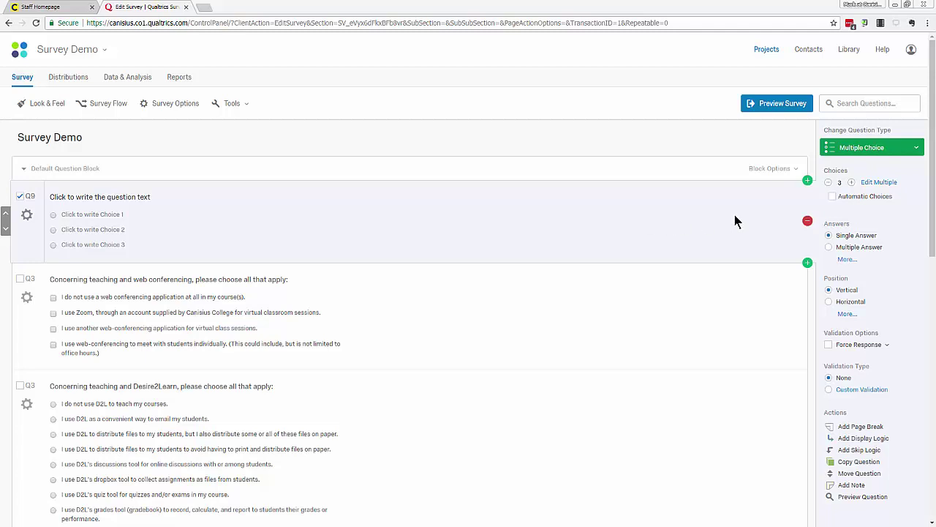
click(917, 148)
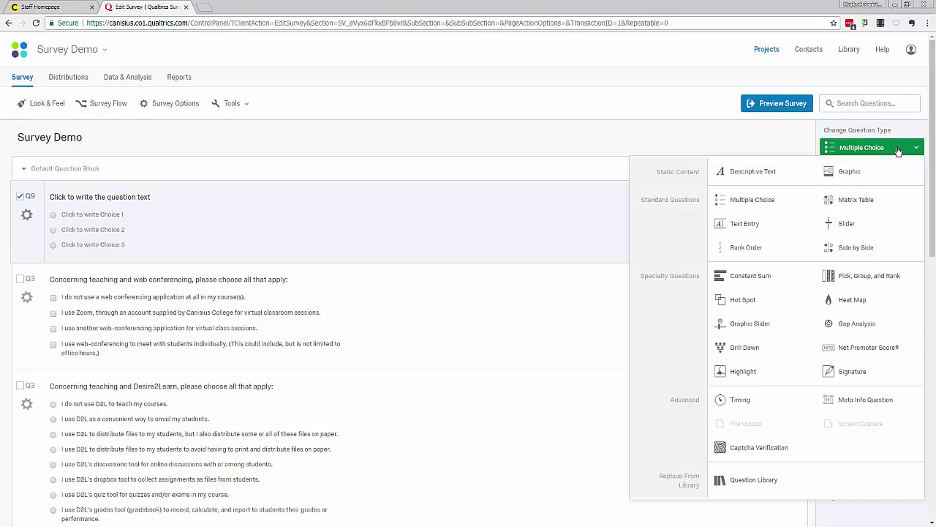
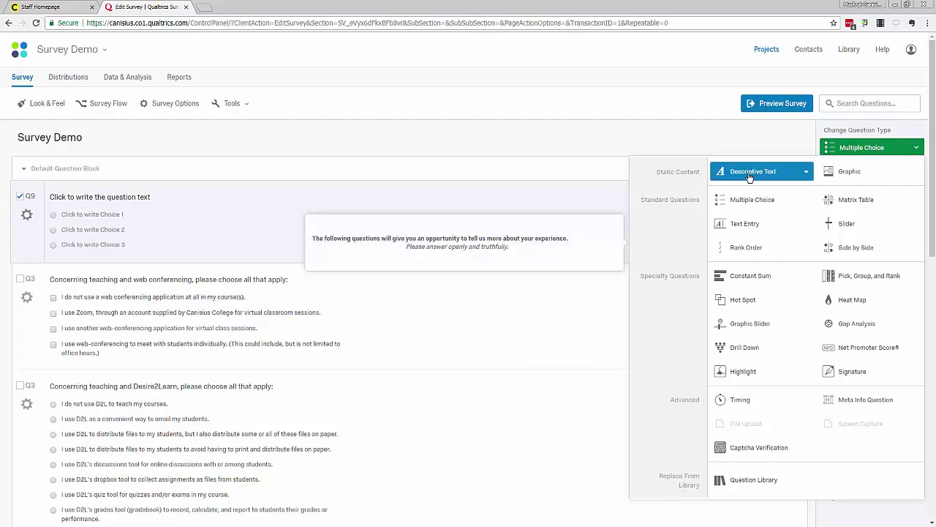
mouse_move(728, 222)
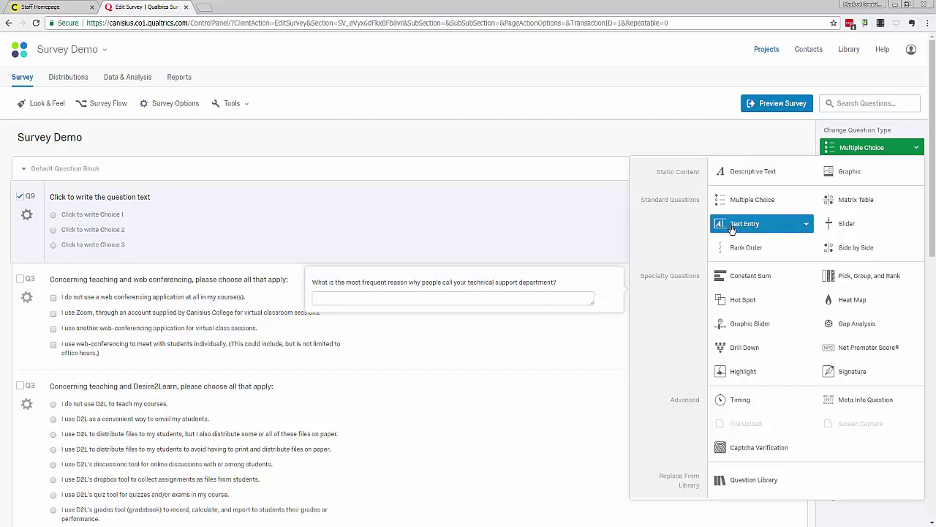
click(736, 173)
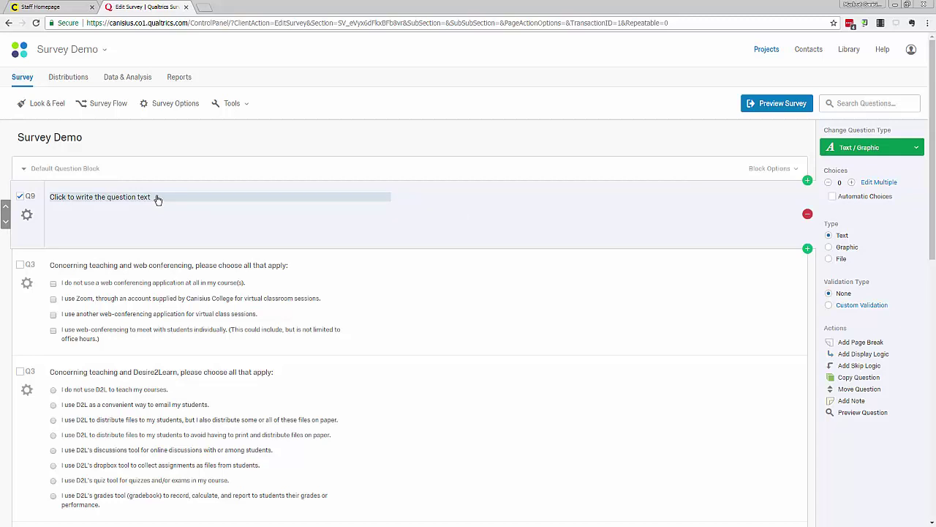
- Enter the introduction "In this survey, the Center for Online Learning & Innovation would like to ask you about your use of web-based technologies for teaching and learning."
click(182, 199)
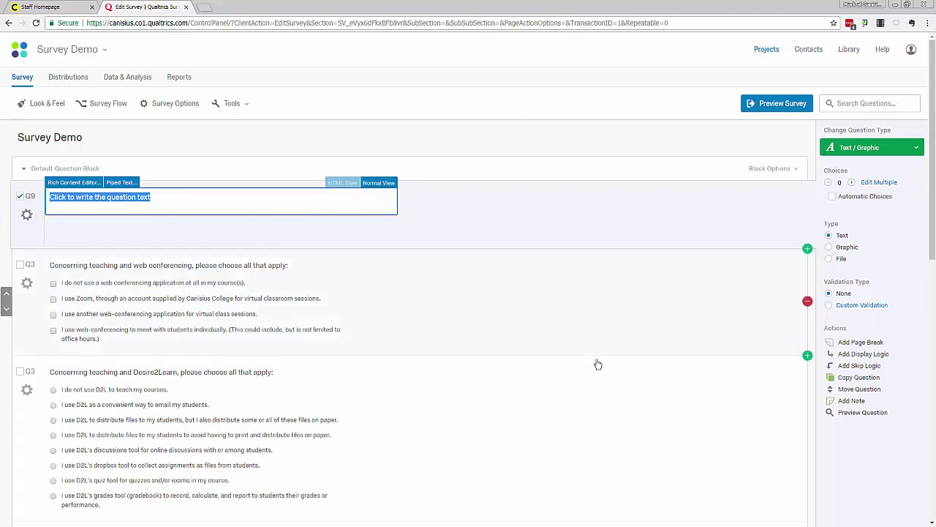
text(In this survey, t)
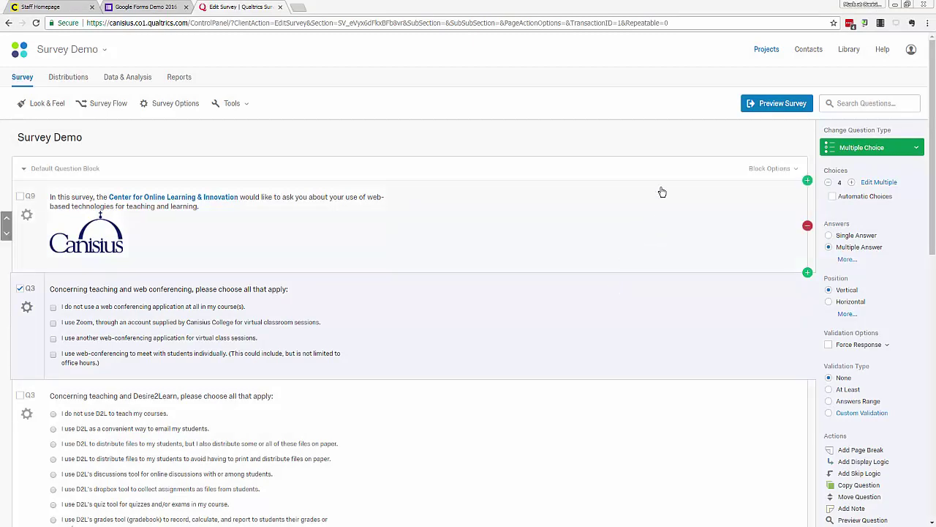
- Preview the survey to check how the introduction and questions look on desktop and phone, and close the preview
click(768, 103)
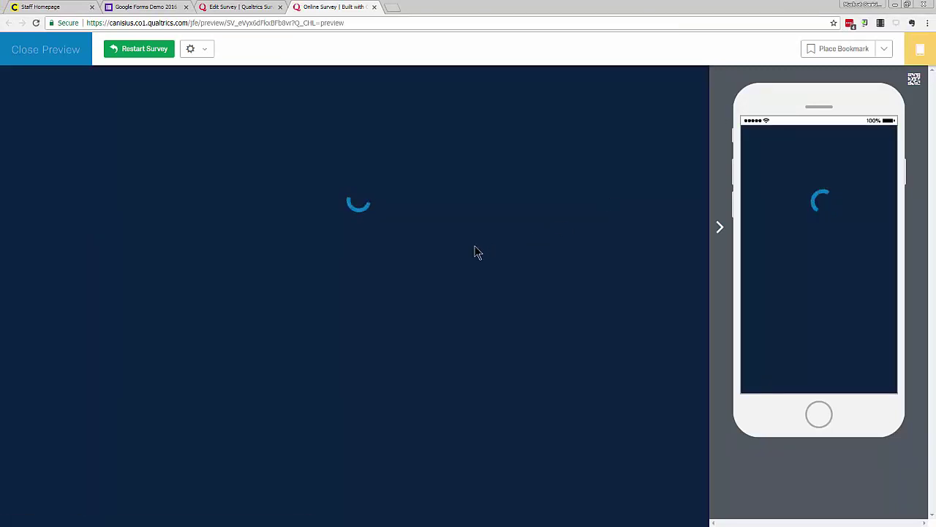
scroll(418, 241, down, 1)
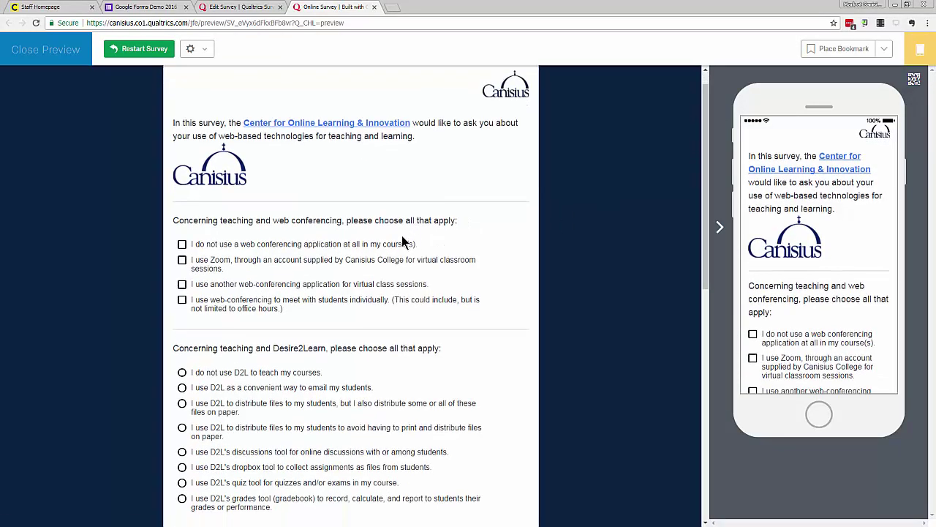
scroll(401, 237, up, 1)
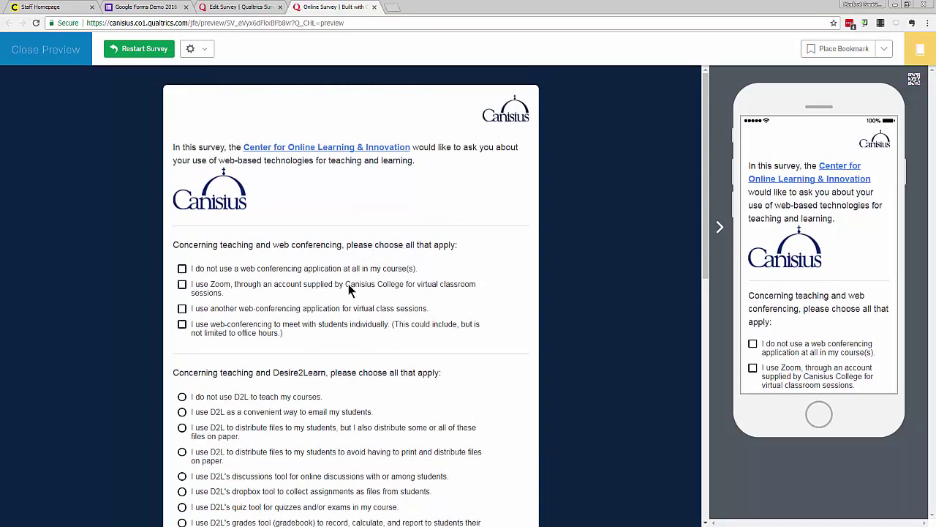
scroll(346, 289, down, 2)
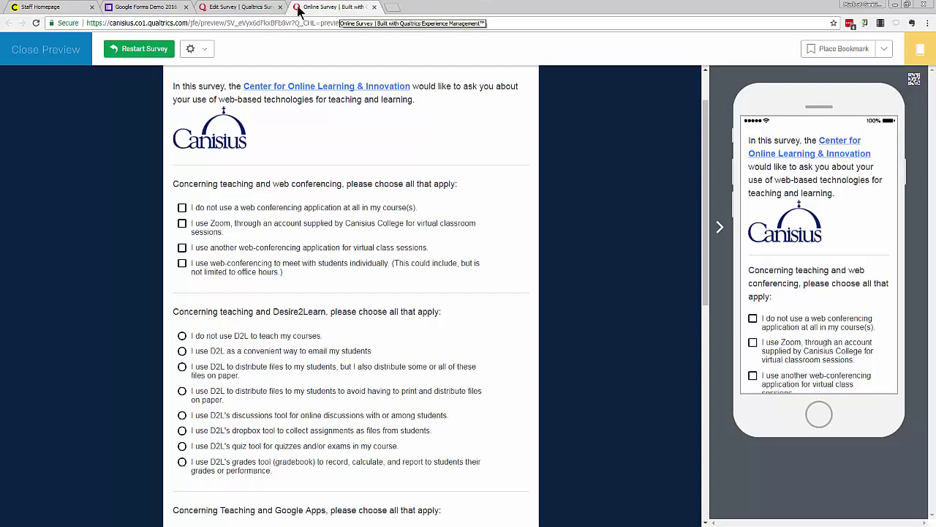
click(226, 7)
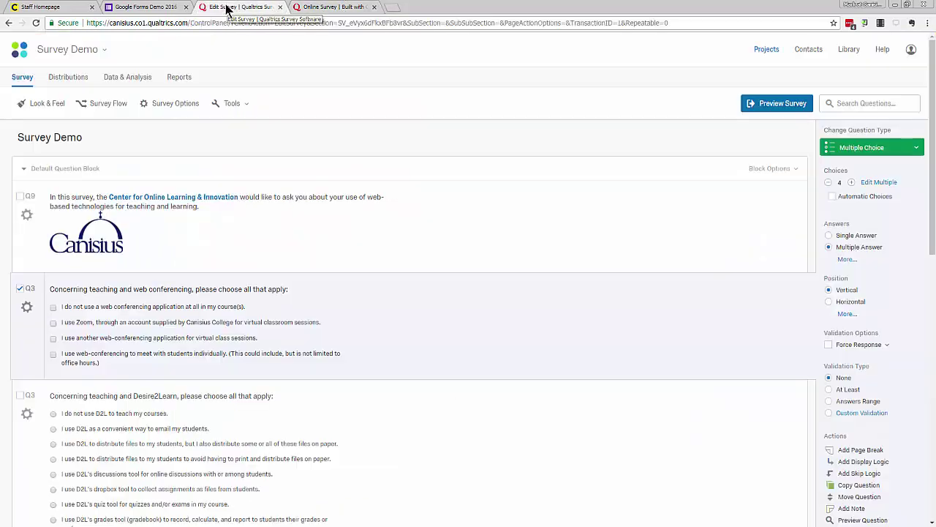
click(322, 9)
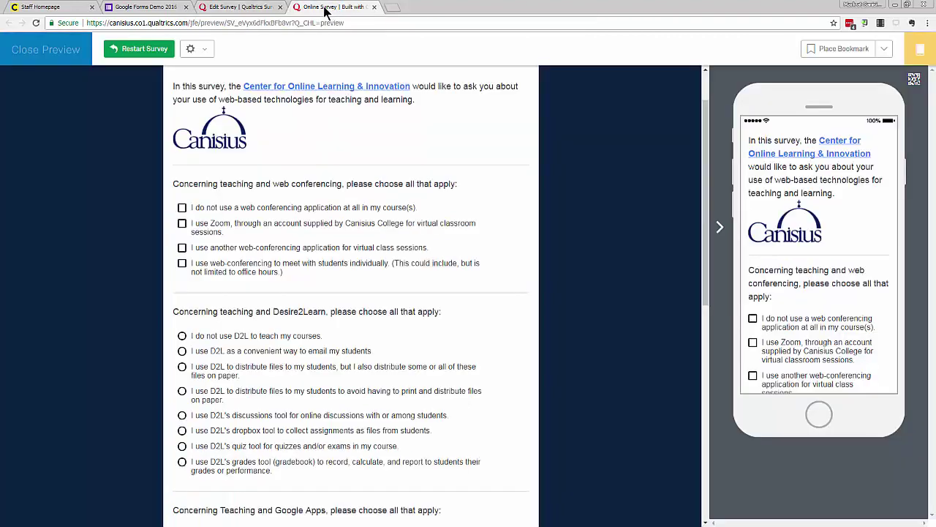
click(49, 51)
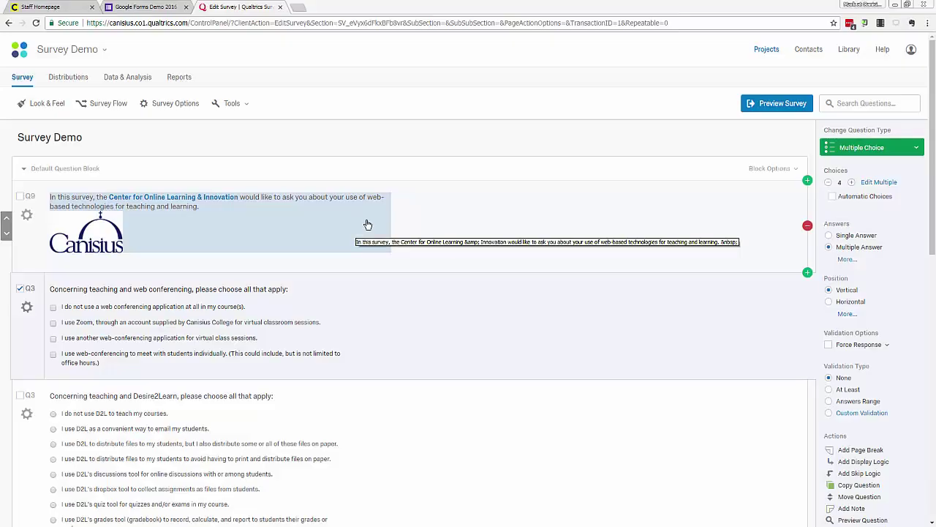